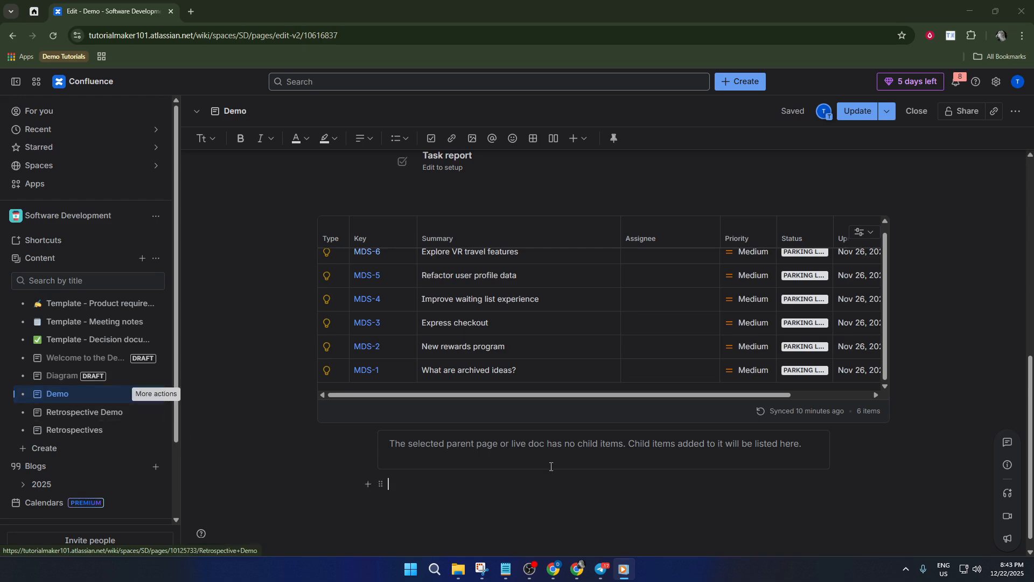
- Insert a Create diagram element on the empty line below the child items box at the end of the Demo page
{"action": "scroll", "coordinate": [544, 426], "scroll_direction": "up", "scroll_amount": 5}
{"action": "scroll", "coordinate": [517, 432], "scroll_direction": "down", "scroll_amount": 5}
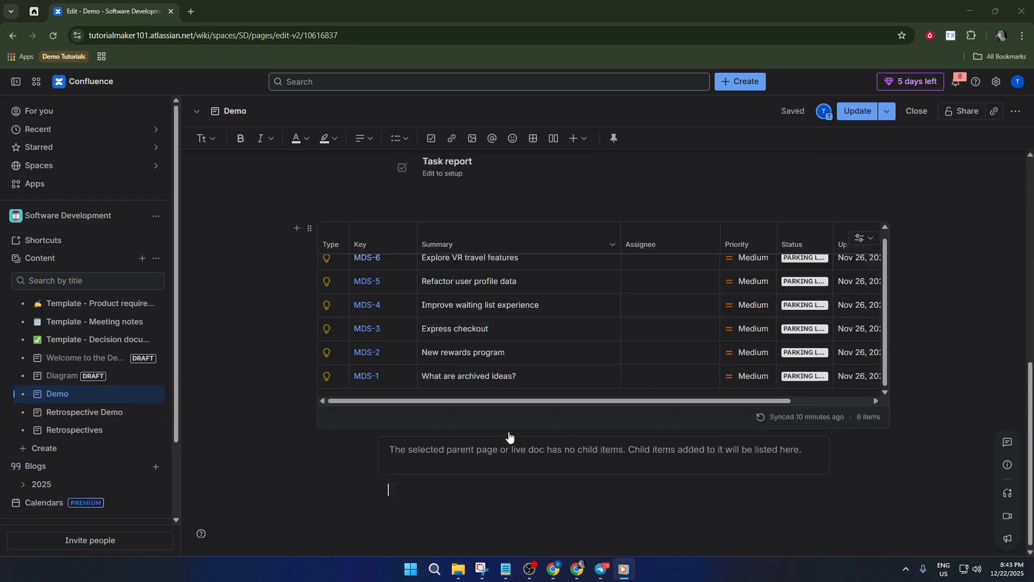
{"action": "scroll", "coordinate": [512, 433], "scroll_direction": "down", "scroll_amount": 1}
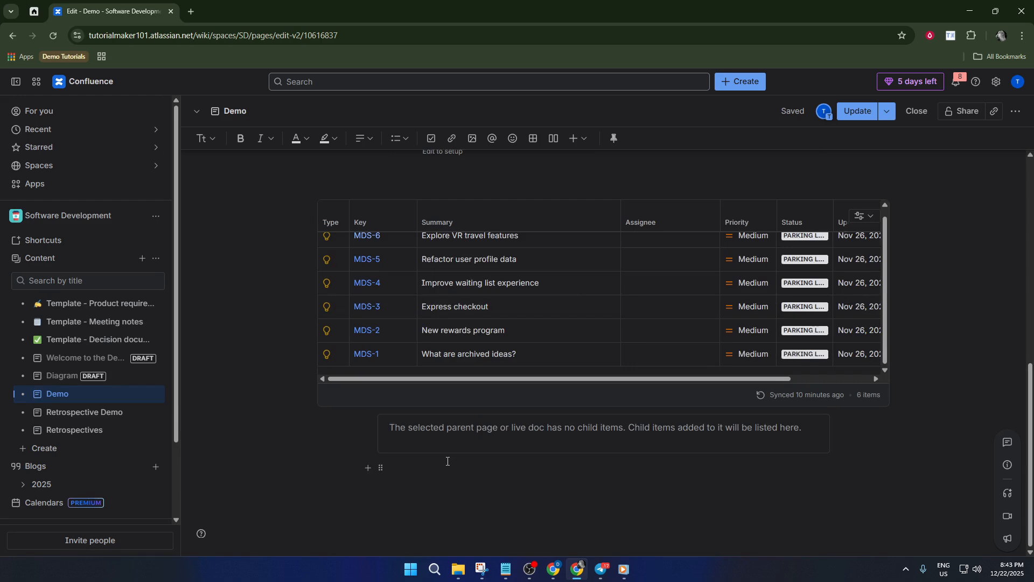
{"action": "type", "text": "/"}
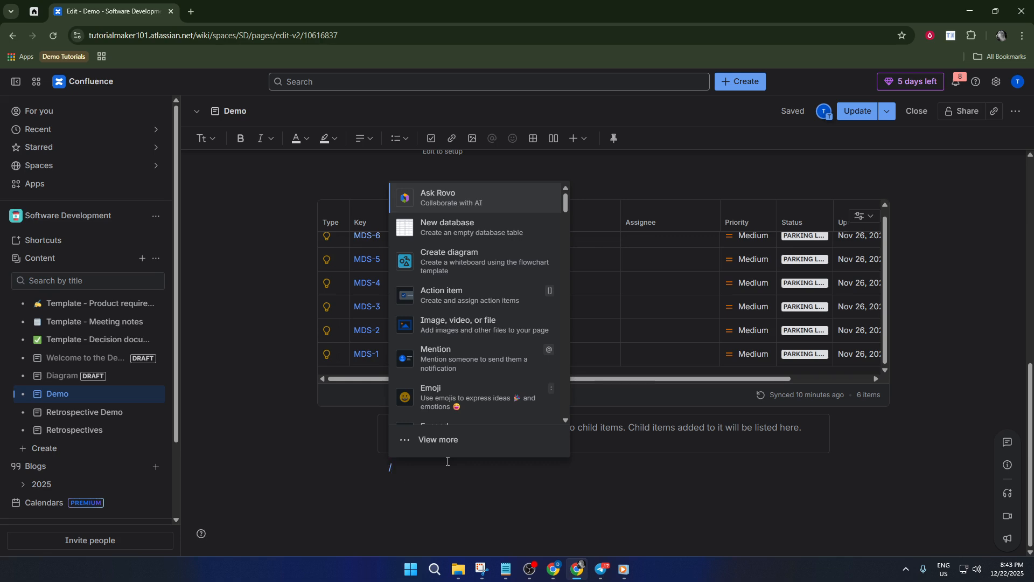
{"action": "type", "text": "dia"}
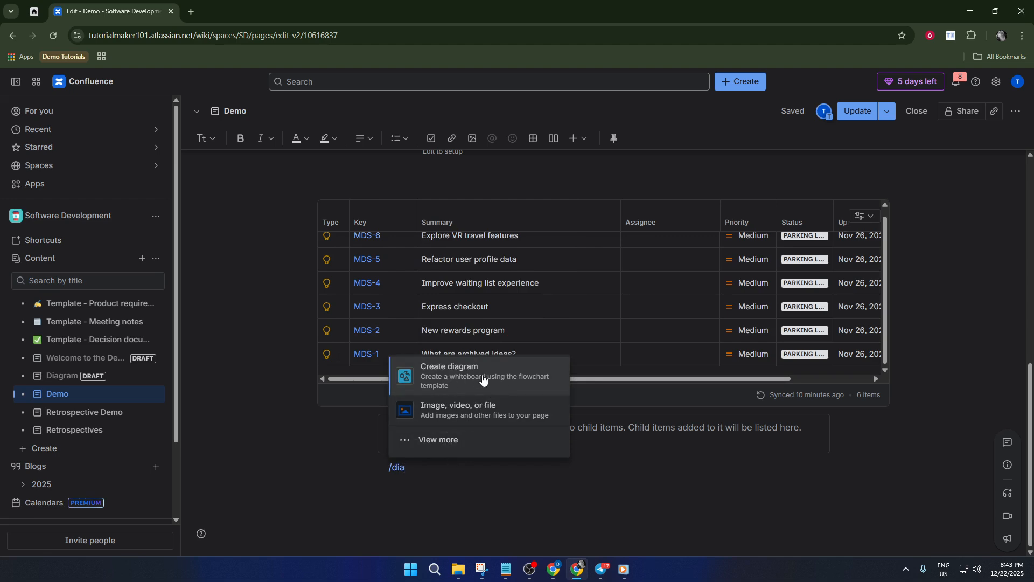
{"action": "left_click", "coordinate": [483, 377]}
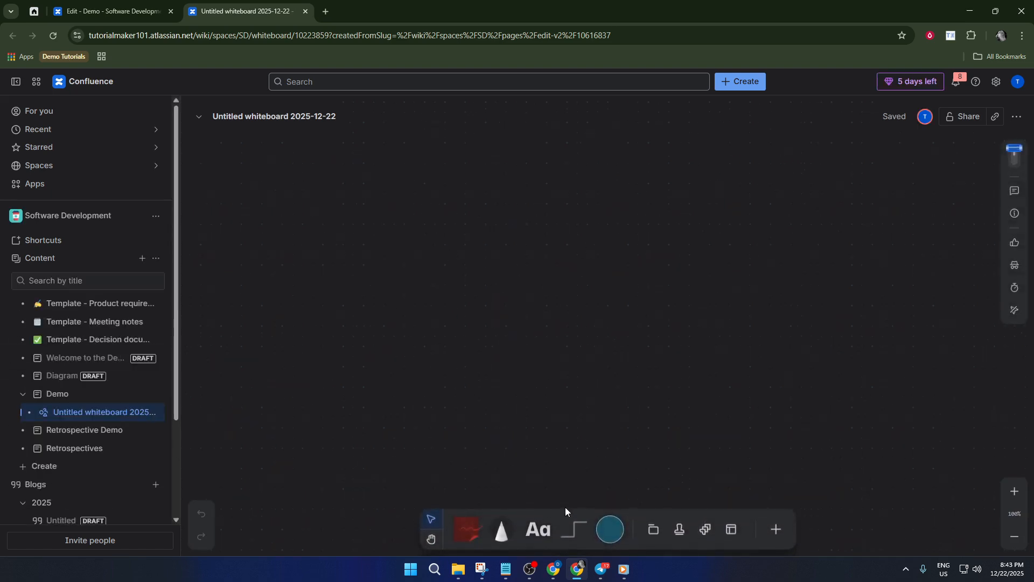
- Place a teal circle shape in the upper part of the whiteboard
{"action": "left_click", "coordinate": [617, 530]}
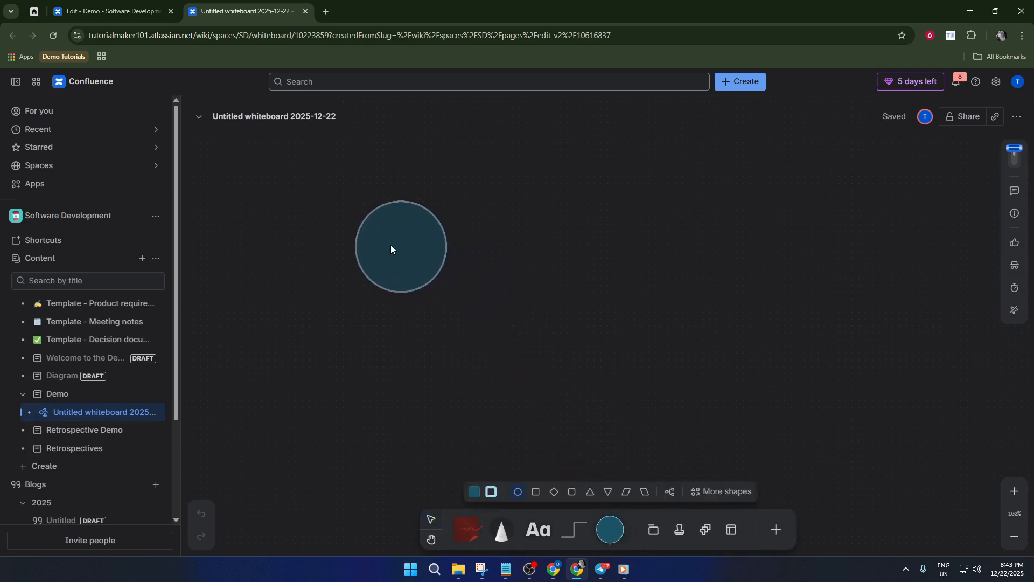
{"action": "left_click", "coordinate": [395, 250]}
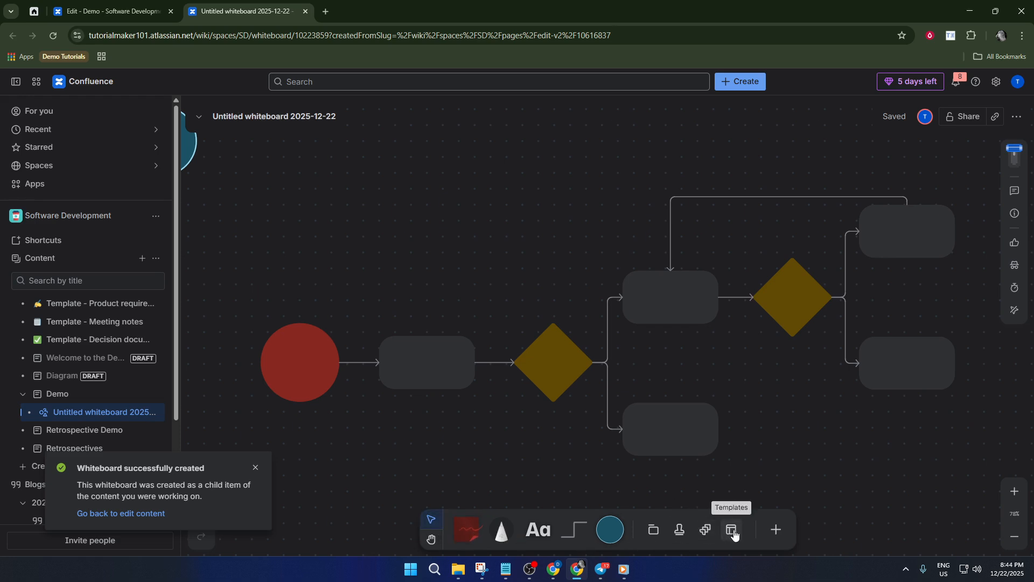
{"action": "left_click", "coordinate": [314, 349]}
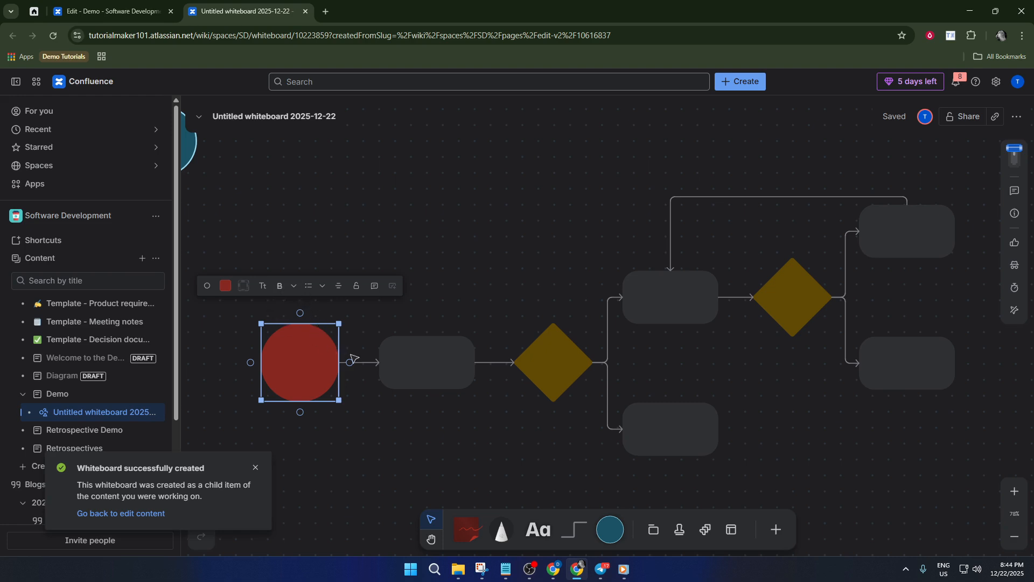
{"action": "left_click", "coordinate": [412, 192]}
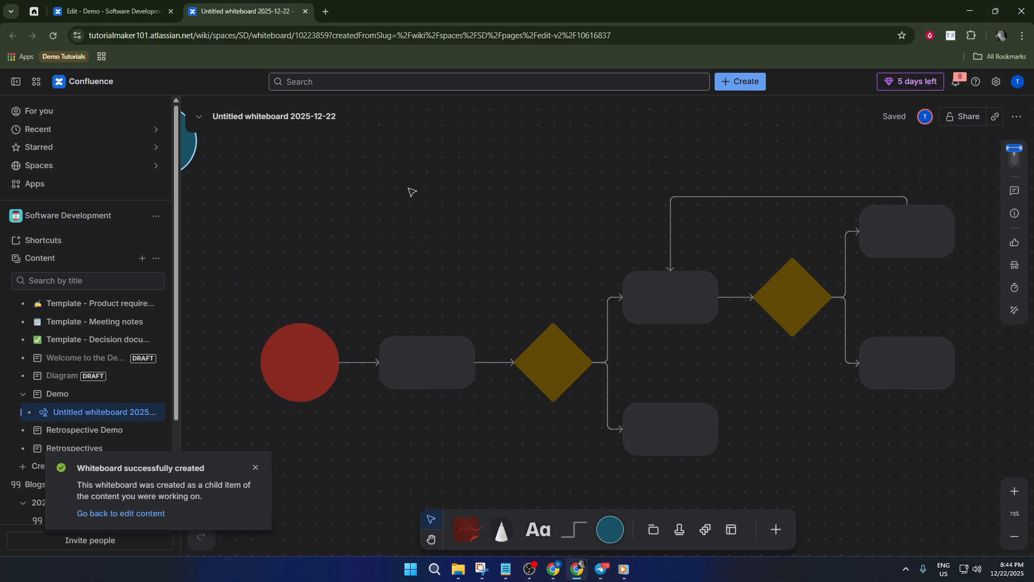
{"action": "scroll", "coordinate": [348, 416], "scroll_direction": "down", "scroll_amount": 2}
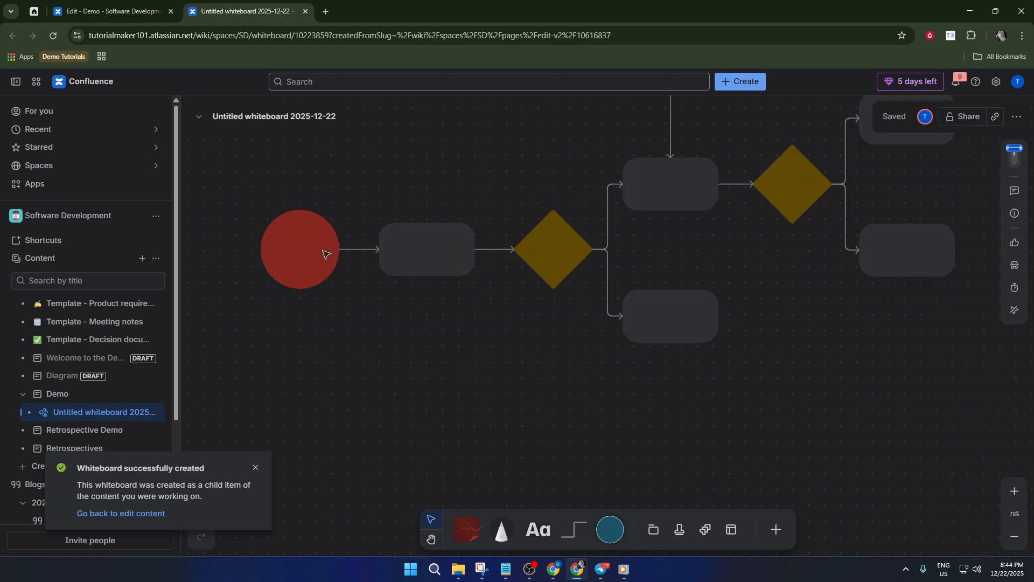
{"action": "left_click", "coordinate": [321, 250]}
{"action": "double_click", "coordinate": [318, 249]}
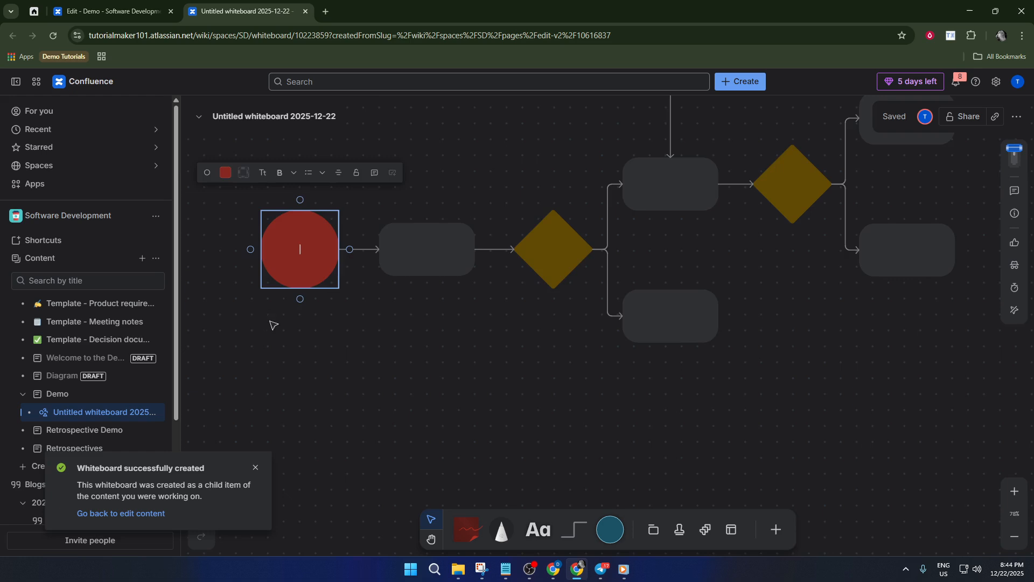
- Copy the teal circle and paste the duplicate level with the original on its right side, allowing clipboard access
{"action": "scroll", "coordinate": [273, 324], "scroll_direction": "up", "scroll_amount": 3}
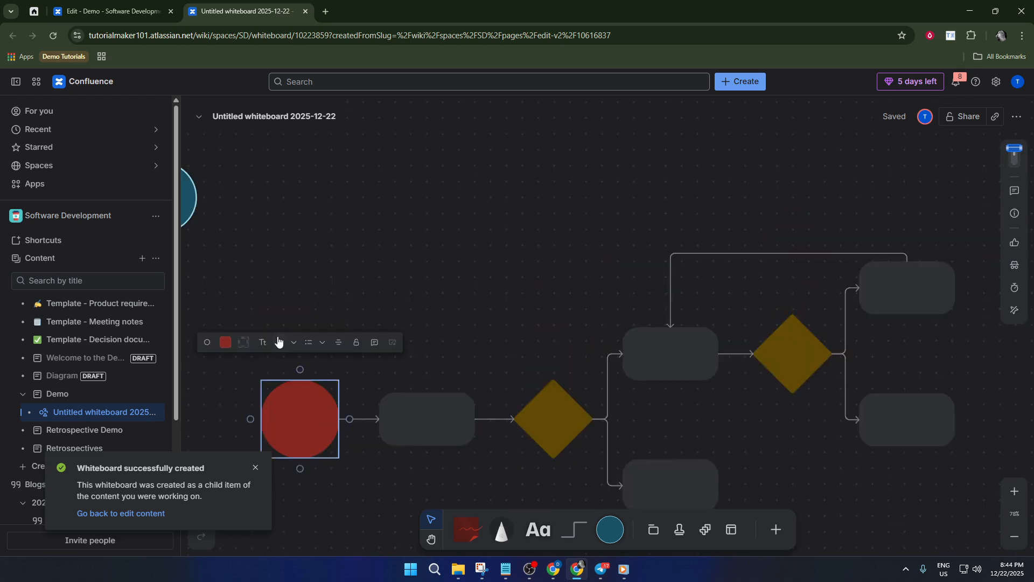
{"action": "left_click", "coordinate": [274, 275]}
{"action": "left_click_drag", "start_coordinate": [288, 275], "coordinate": [429, 284]}
{"action": "left_click", "coordinate": [301, 203]}
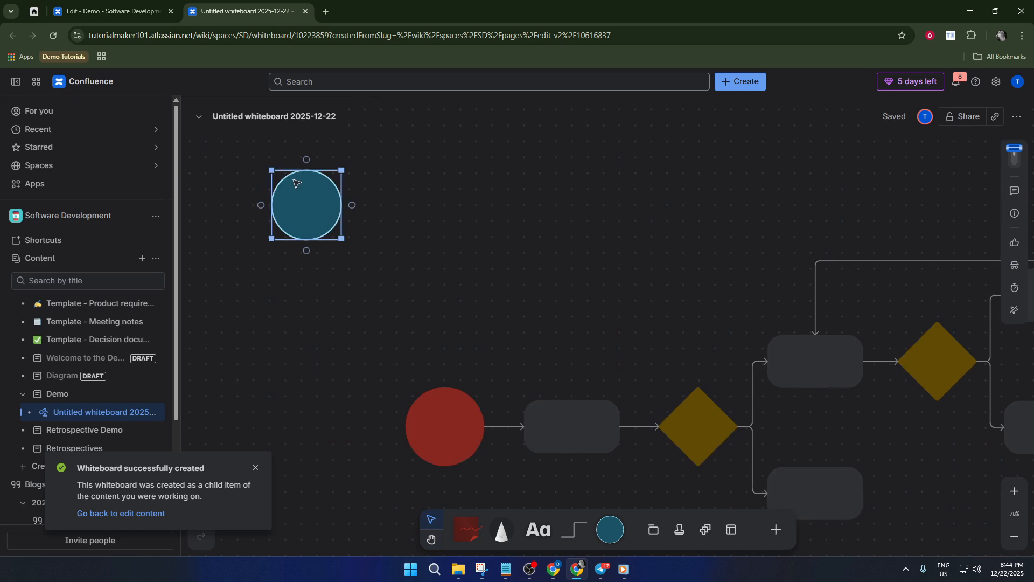
{"action": "right_click", "coordinate": [302, 206]}
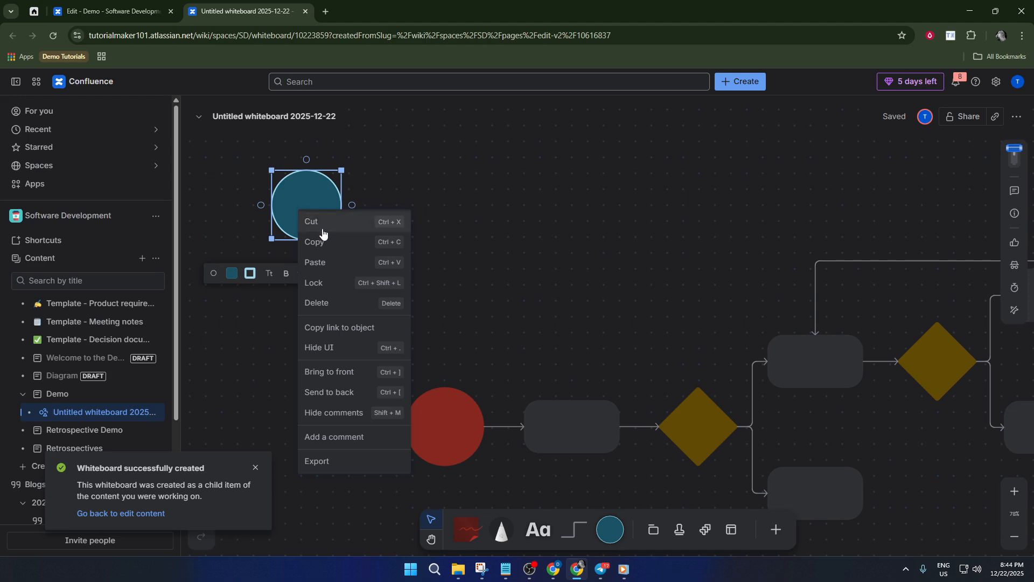
{"action": "left_click", "coordinate": [337, 243]}
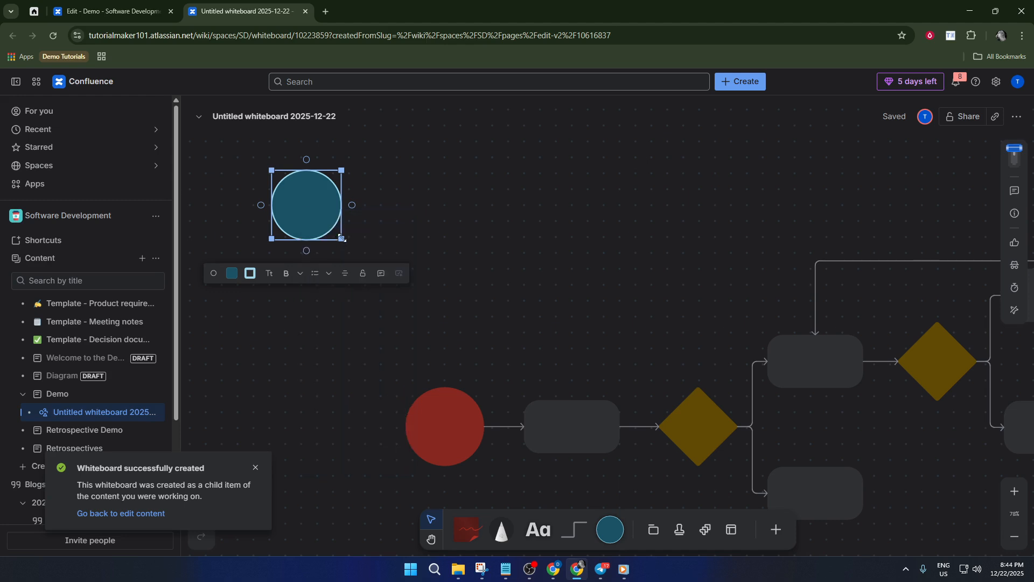
{"action": "left_click", "coordinate": [449, 197]}
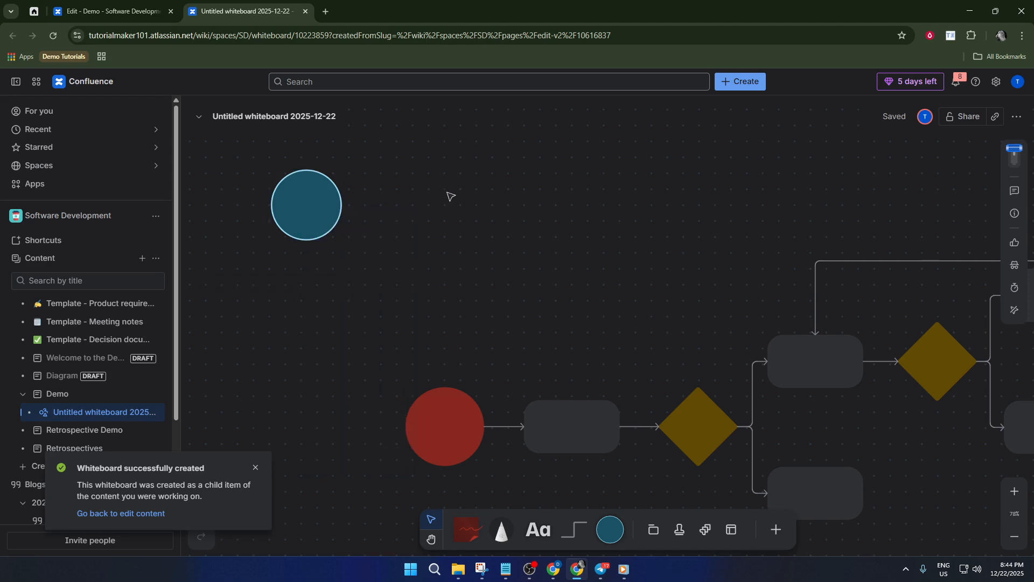
{"action": "right_click", "coordinate": [422, 205]}
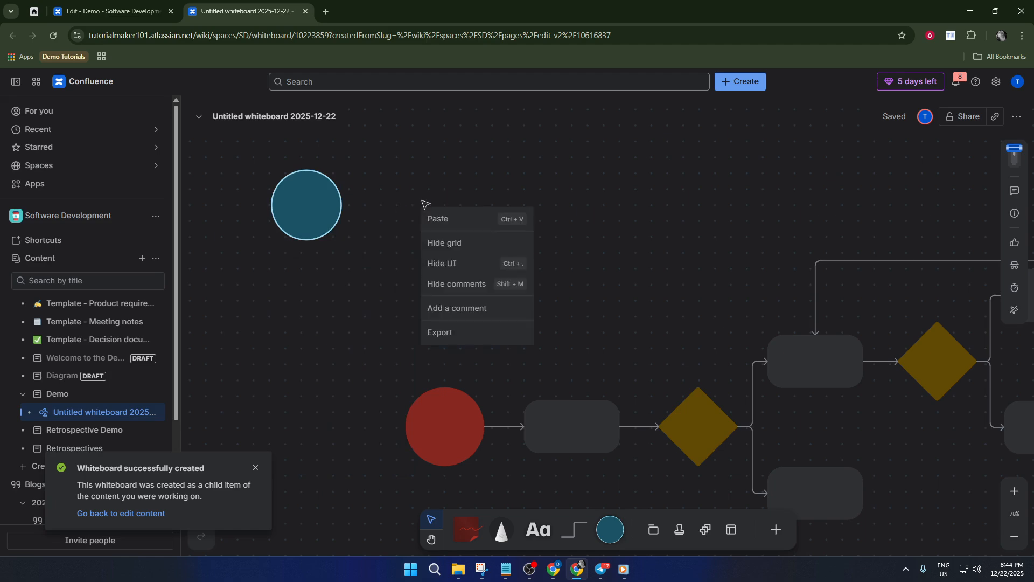
{"action": "left_click", "coordinate": [450, 225]}
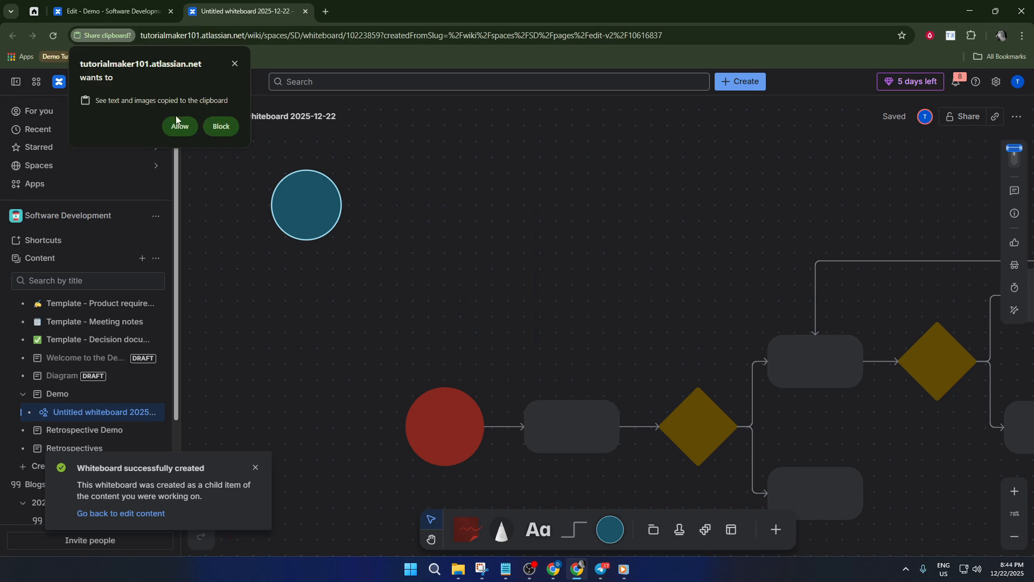
{"action": "left_click", "coordinate": [182, 134]}
{"action": "left_click_drag", "start_coordinate": [452, 234], "coordinate": [445, 215]}
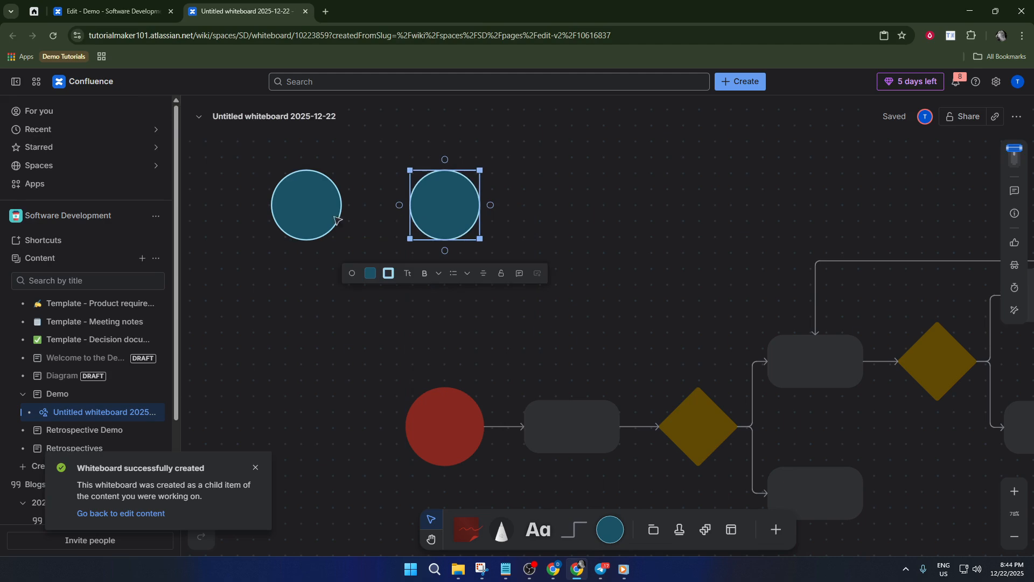
- Cut the original teal circle and paste it to the right of the duplicate, aligned in the same row
{"action": "left_click", "coordinate": [316, 216]}
{"action": "right_click", "coordinate": [314, 216]}
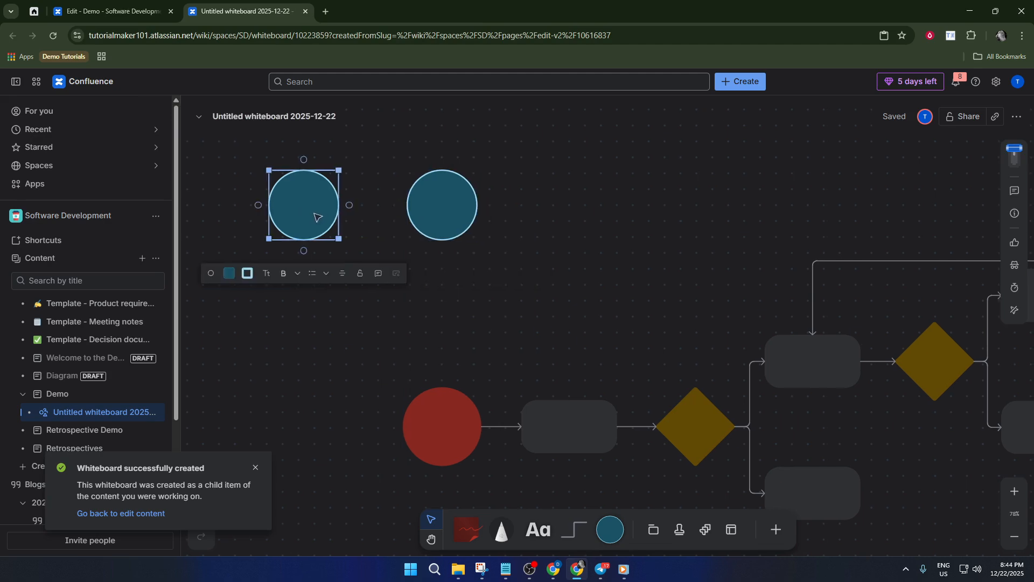
{"action": "right_click", "coordinate": [316, 217]}
{"action": "left_click", "coordinate": [338, 234]}
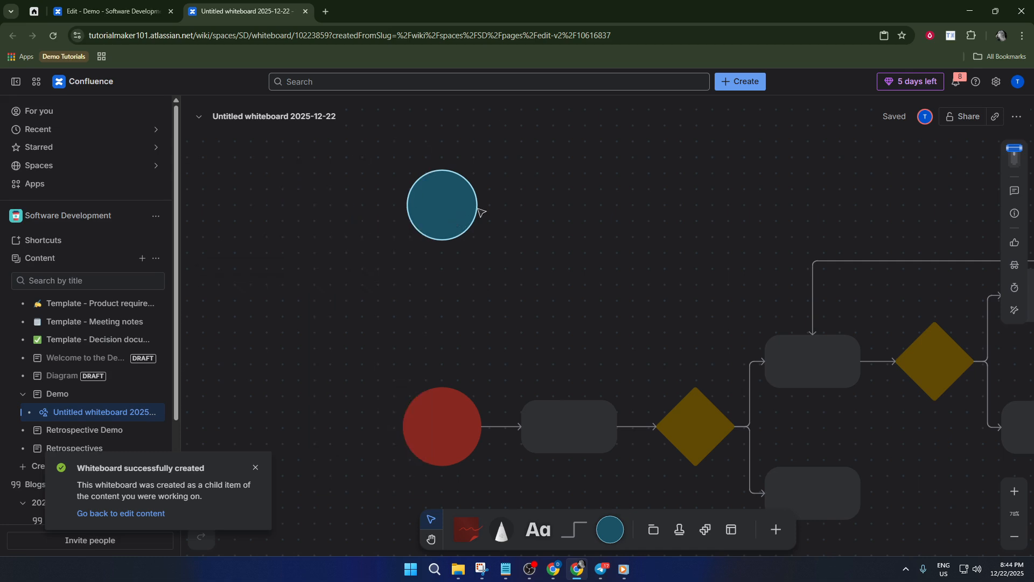
{"action": "right_click", "coordinate": [531, 210]}
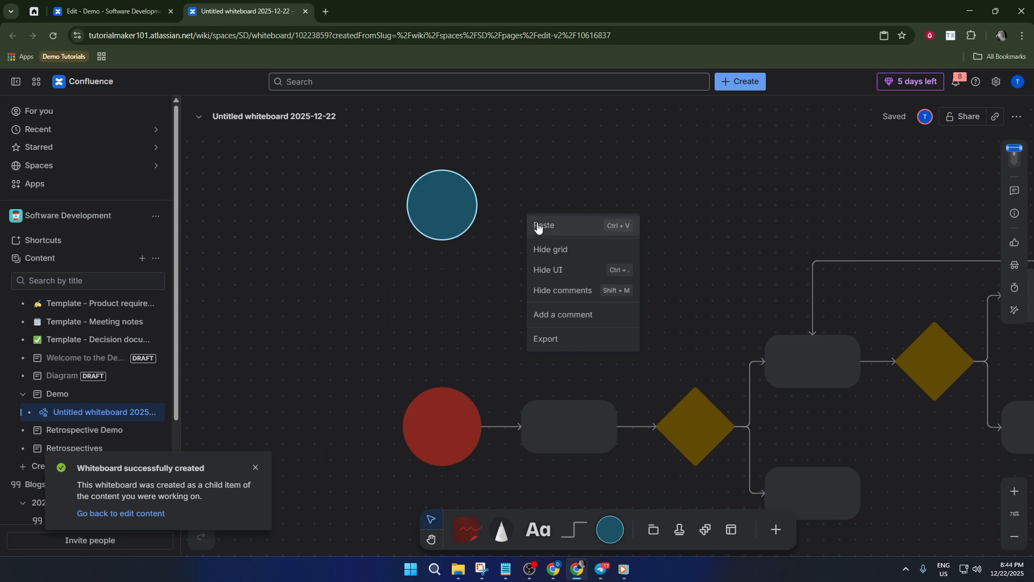
{"action": "left_click", "coordinate": [540, 224]}
{"action": "mouse_move", "coordinate": [537, 224]}
{"action": "left_mouse_down"}
{"action": "mouse_move", "coordinate": [537, 199]}
{"action": "mouse_move", "coordinate": [537, 209]}
{"action": "left_mouse_up"}
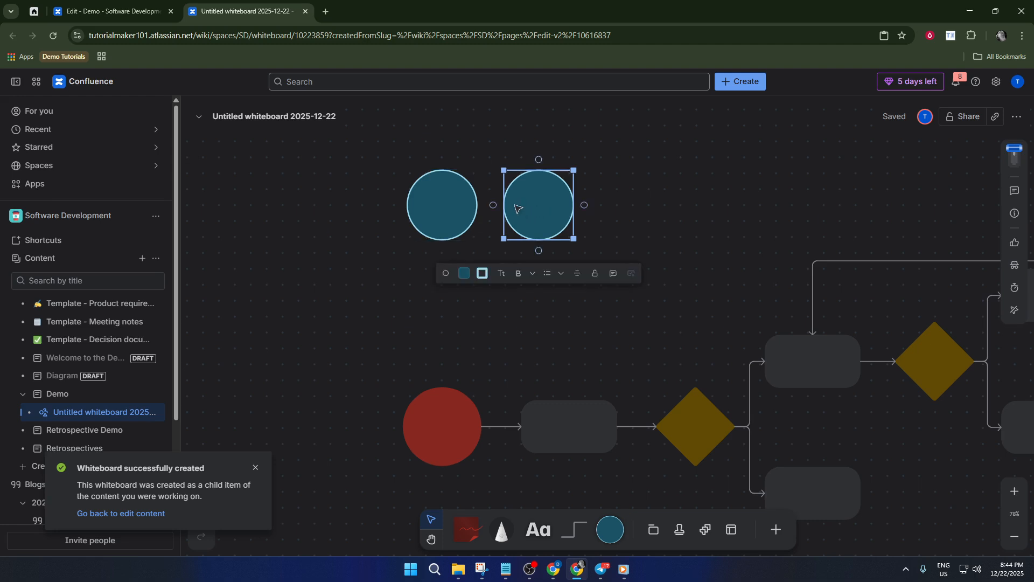
- Draw a connector from the left side of the first teal circle to the top of the red circle
{"action": "right_click", "coordinate": [456, 212]}
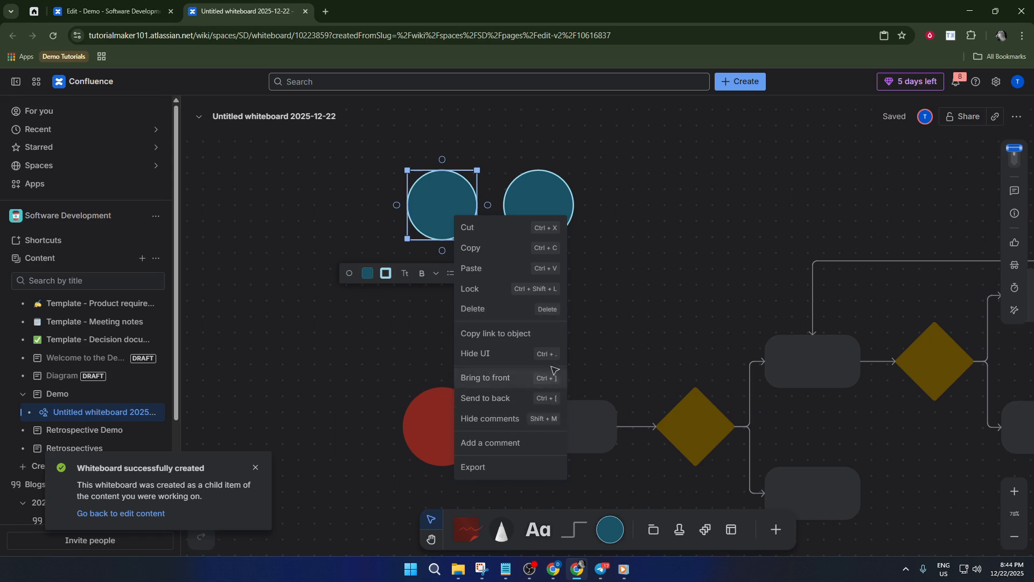
{"action": "double_click", "coordinate": [450, 203]}
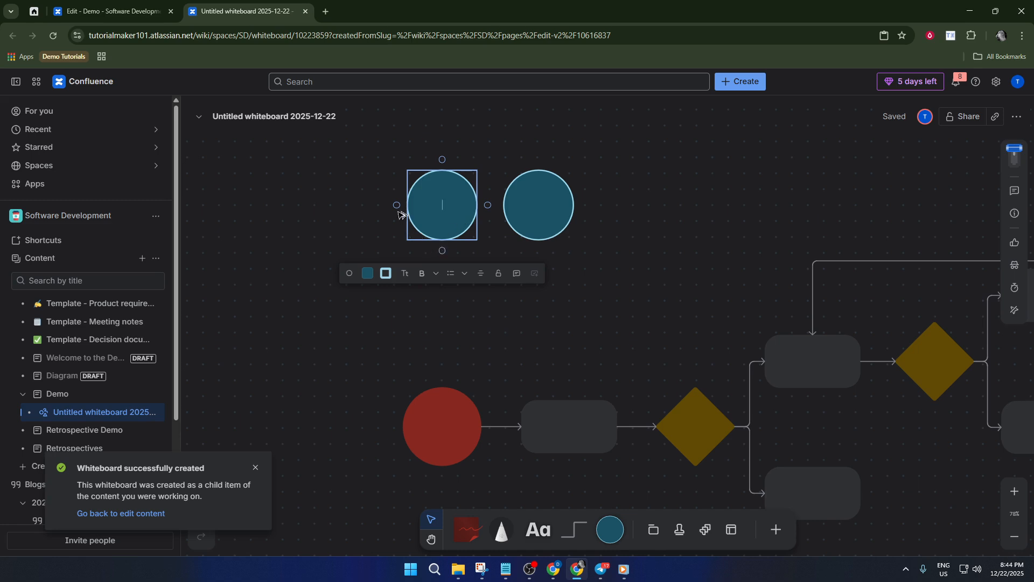
{"action": "left_click_drag", "start_coordinate": [396, 206], "coordinate": [537, 235]}
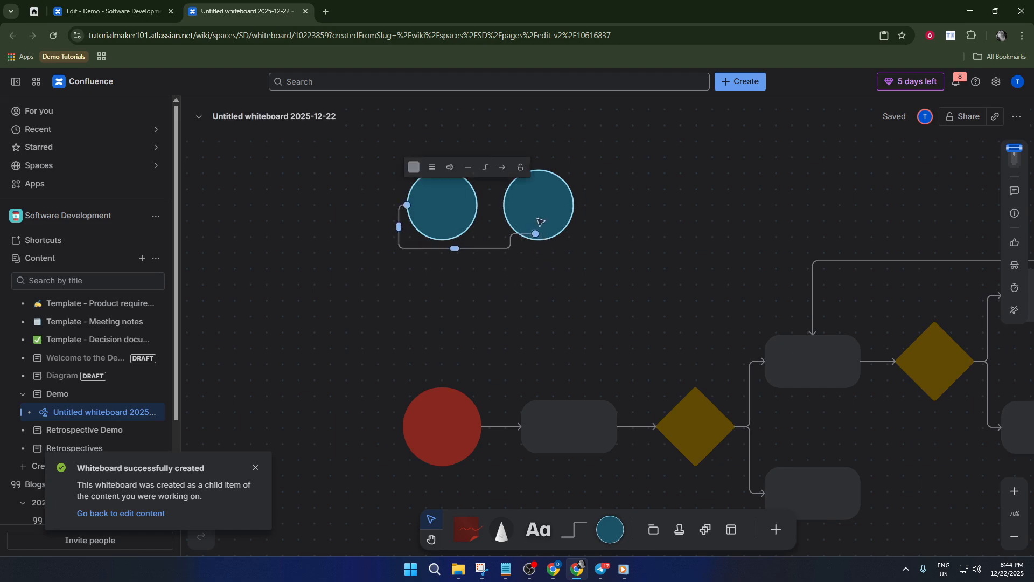
{"action": "left_click_drag", "start_coordinate": [537, 235], "coordinate": [447, 388]}
{"action": "left_click", "coordinate": [451, 223]}
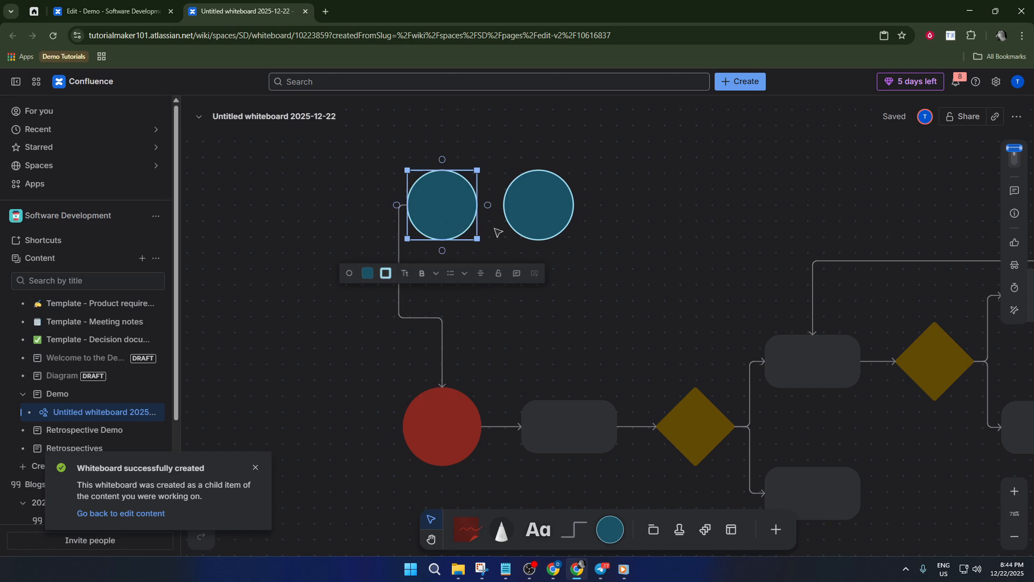
{"action": "left_click", "coordinate": [563, 227]}
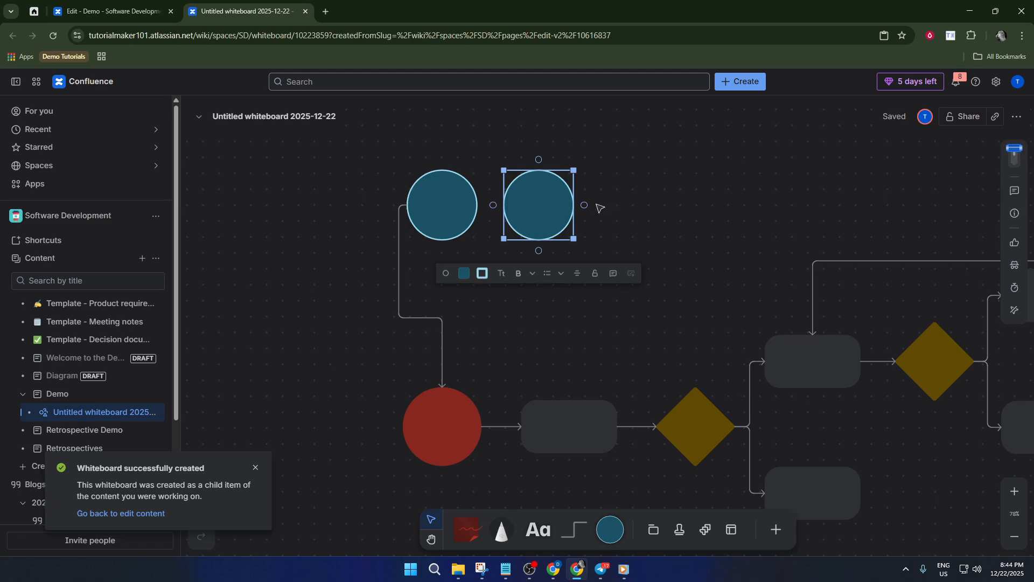
{"action": "left_click", "coordinate": [597, 223]}
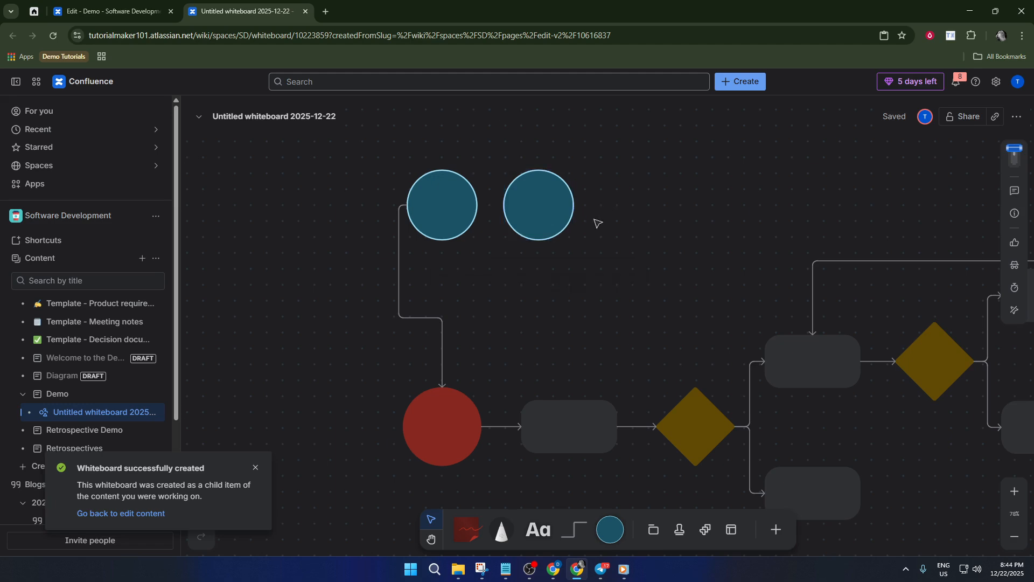
{"action": "left_click", "coordinate": [558, 206]}
{"action": "right_click", "coordinate": [557, 207]}
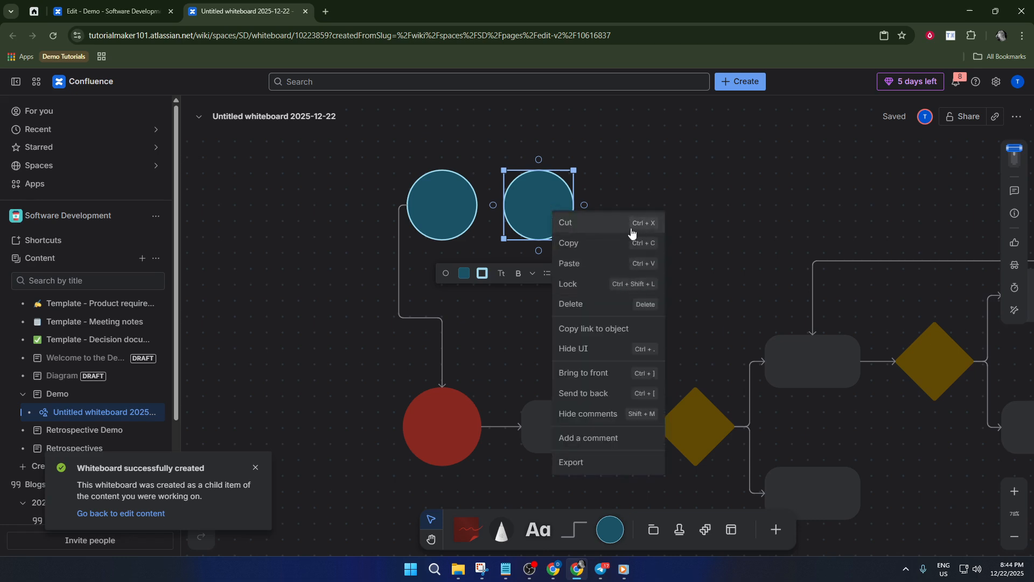
{"action": "left_click", "coordinate": [682, 211]}
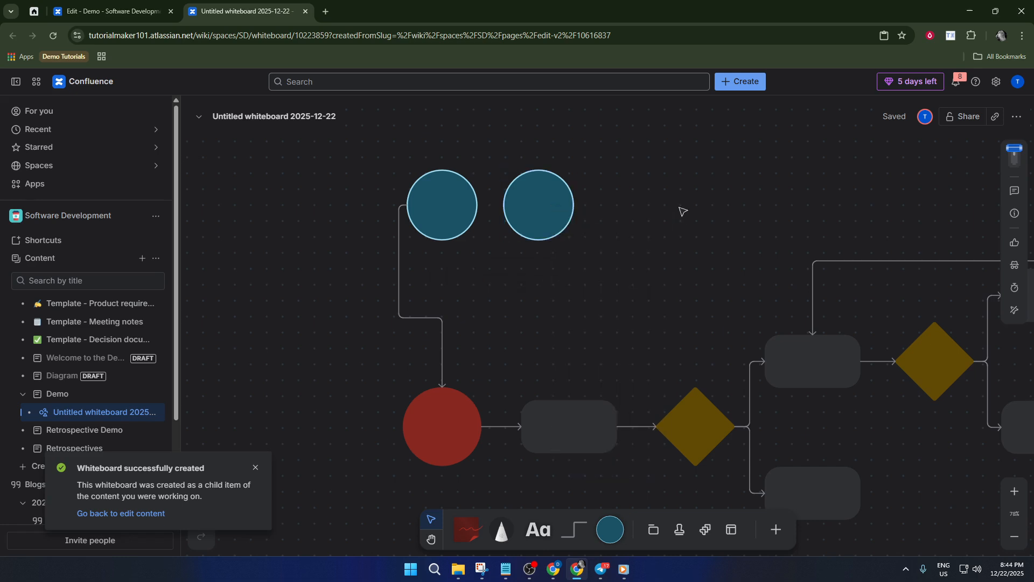
{"action": "left_click", "coordinate": [562, 210]}
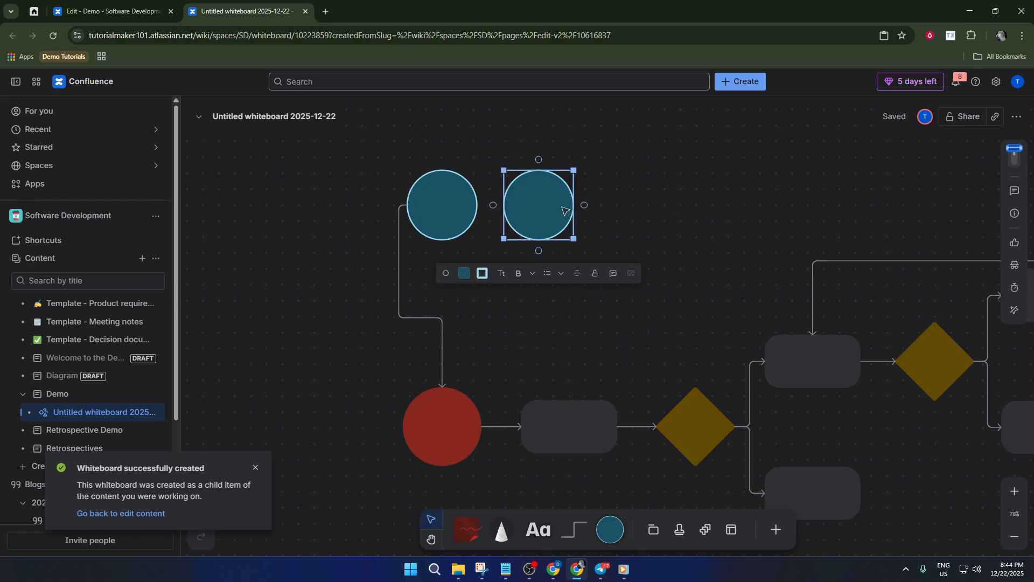
{"action": "left_click", "coordinate": [681, 233]}
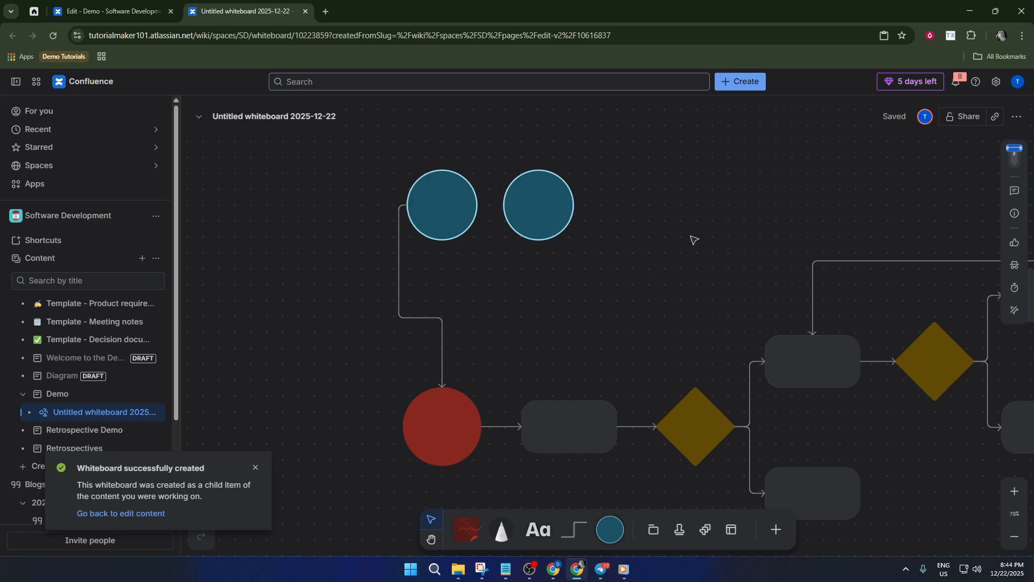
{"action": "scroll", "coordinate": [693, 239], "scroll_direction": "down", "scroll_amount": 2}
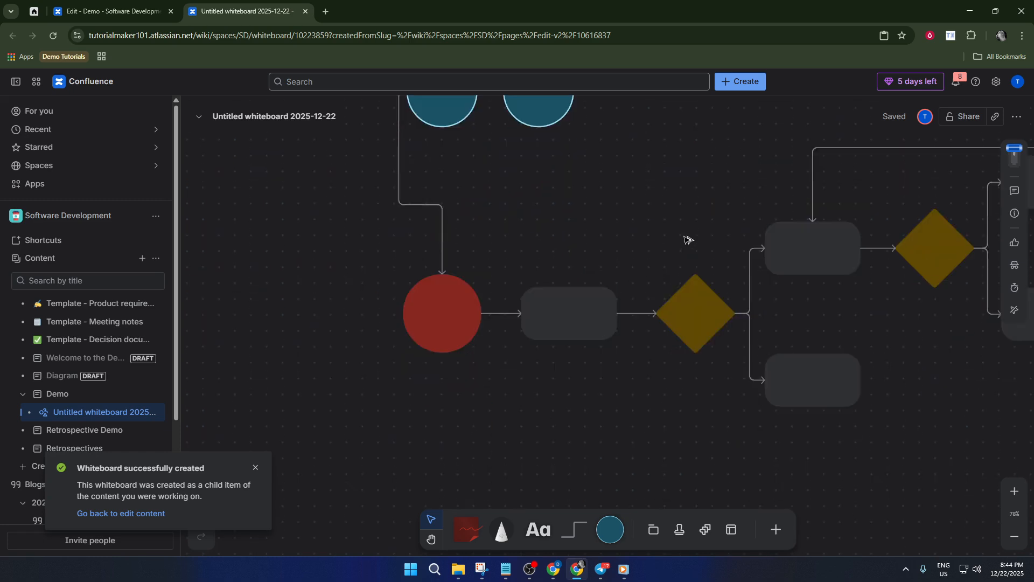
{"action": "scroll", "coordinate": [688, 240], "scroll_direction": "down", "scroll_amount": 1}
{"action": "scroll", "coordinate": [688, 240], "scroll_direction": "down", "scroll_amount": 3, "text": "ctrl"}
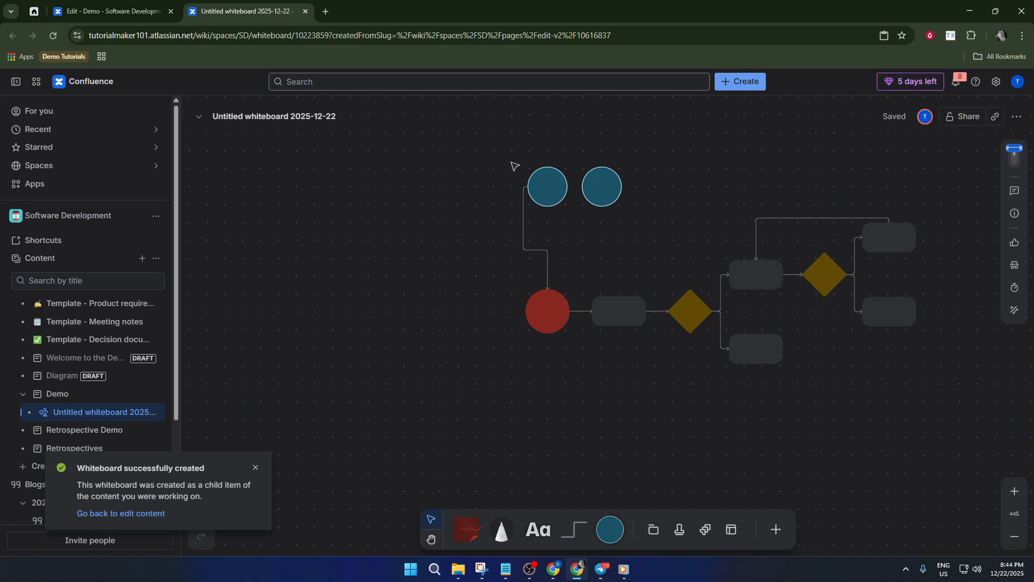
- Cut the entire flowchart, including both teal circles, and paste it farther up and to the left on the whiteboard
{"action": "left_click_drag", "start_coordinate": [479, 146], "coordinate": [908, 396]}
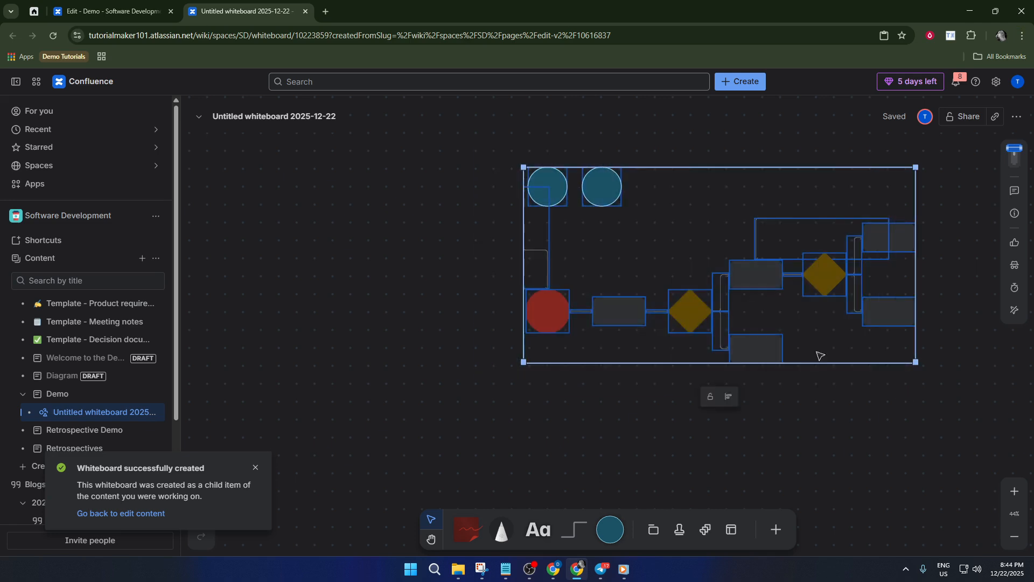
{"action": "right_click", "coordinate": [739, 285]}
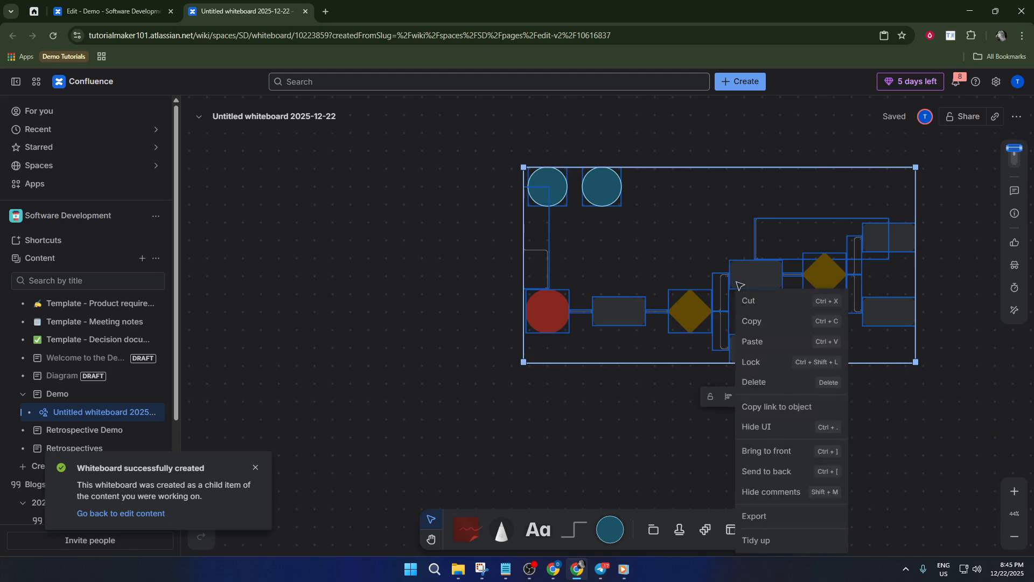
{"action": "left_click", "coordinate": [769, 307]}
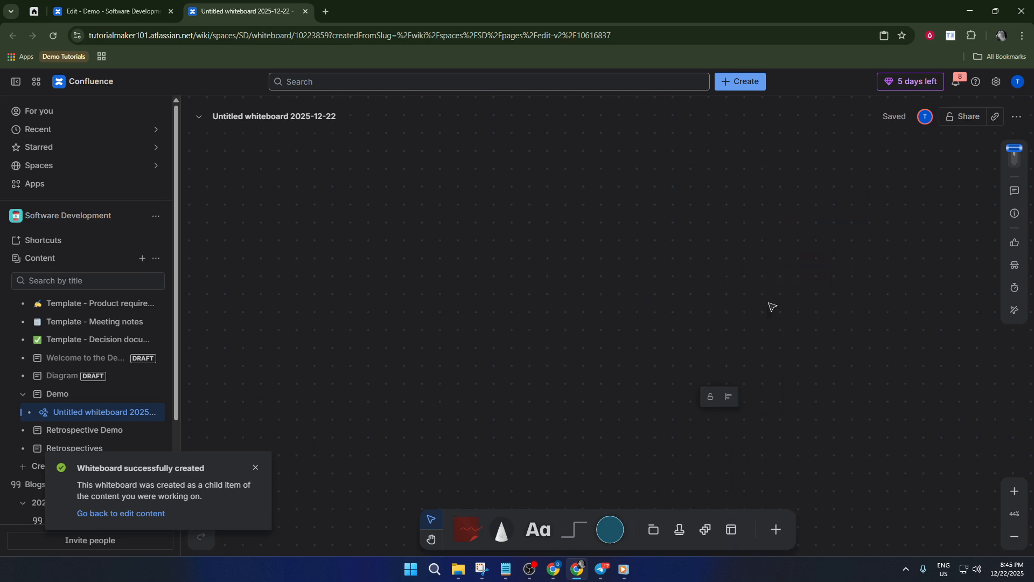
{"action": "right_click", "coordinate": [366, 201]}
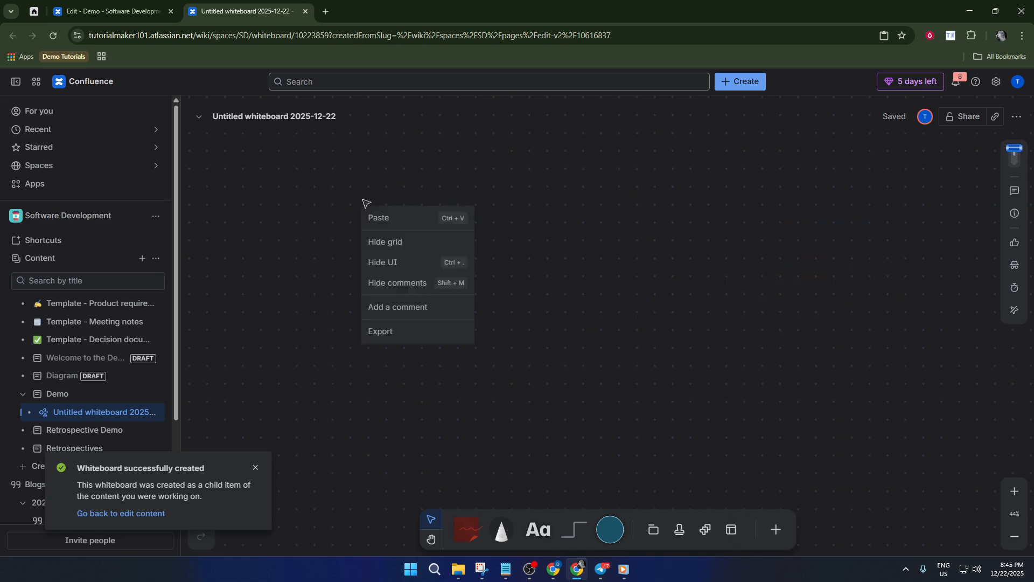
{"action": "left_click", "coordinate": [389, 221]}
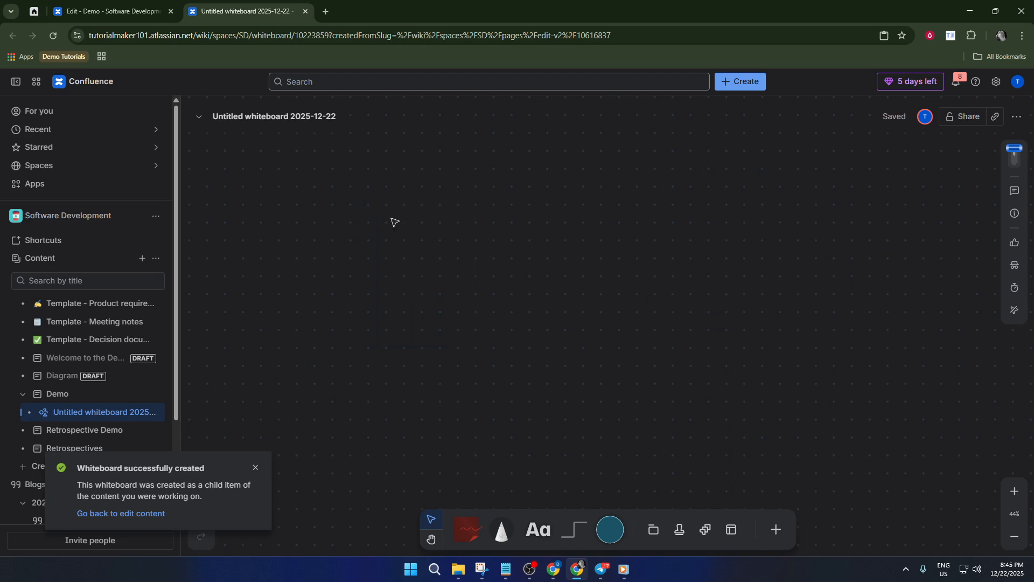
{"action": "left_click", "coordinate": [592, 359]}
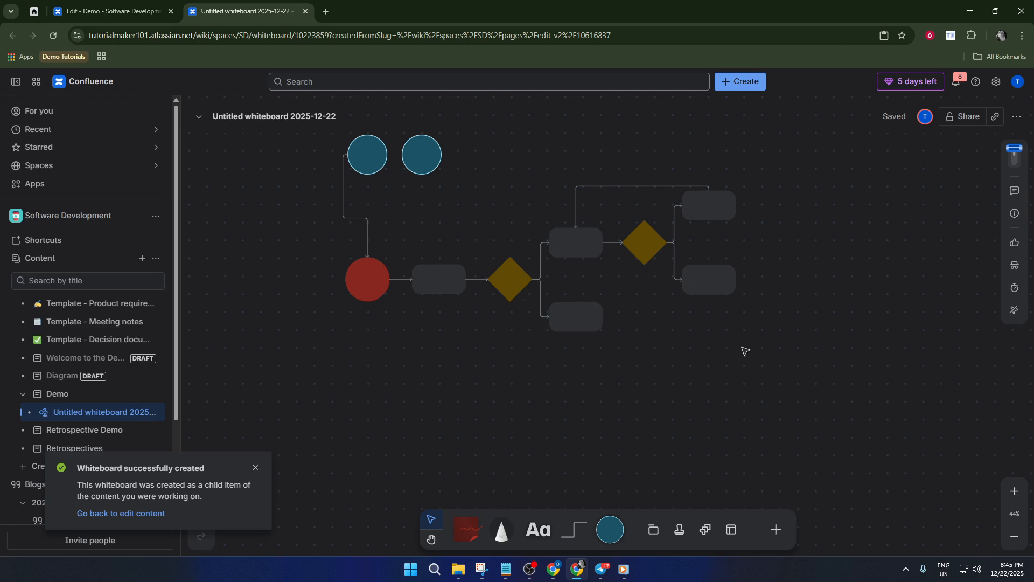
- Copy the entire flowchart with both teal circles and start pasting a duplicate in the empty canvas area to its lower right
{"action": "left_click_drag", "start_coordinate": [776, 373], "coordinate": [372, 151]}
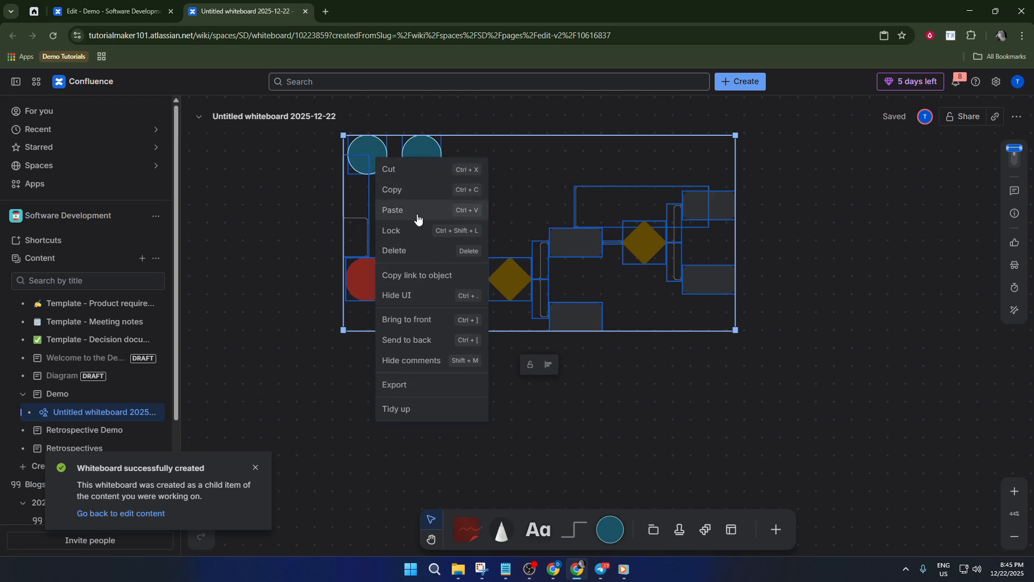
{"action": "left_click", "coordinate": [416, 190]}
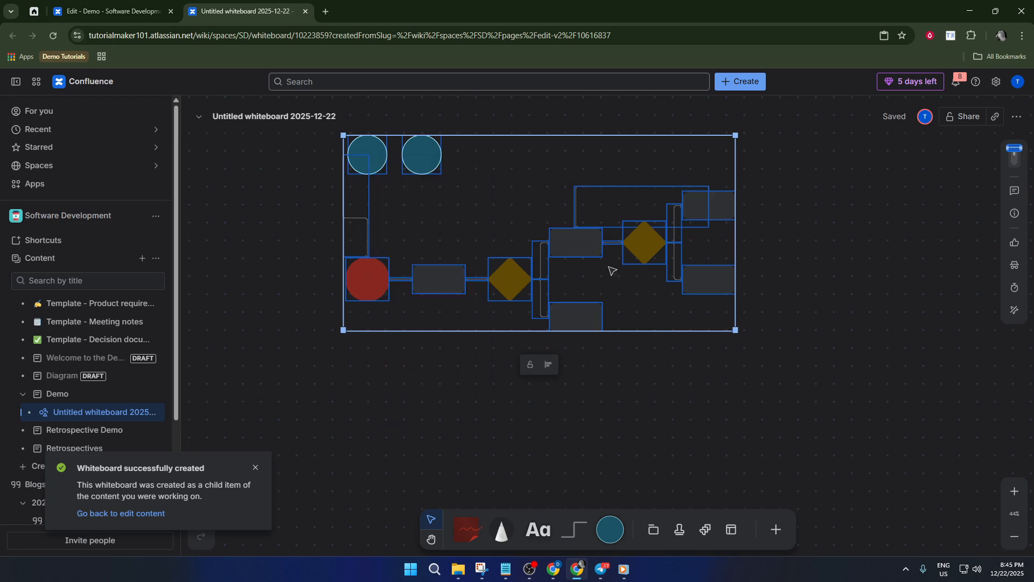
{"action": "right_click", "coordinate": [871, 349]}
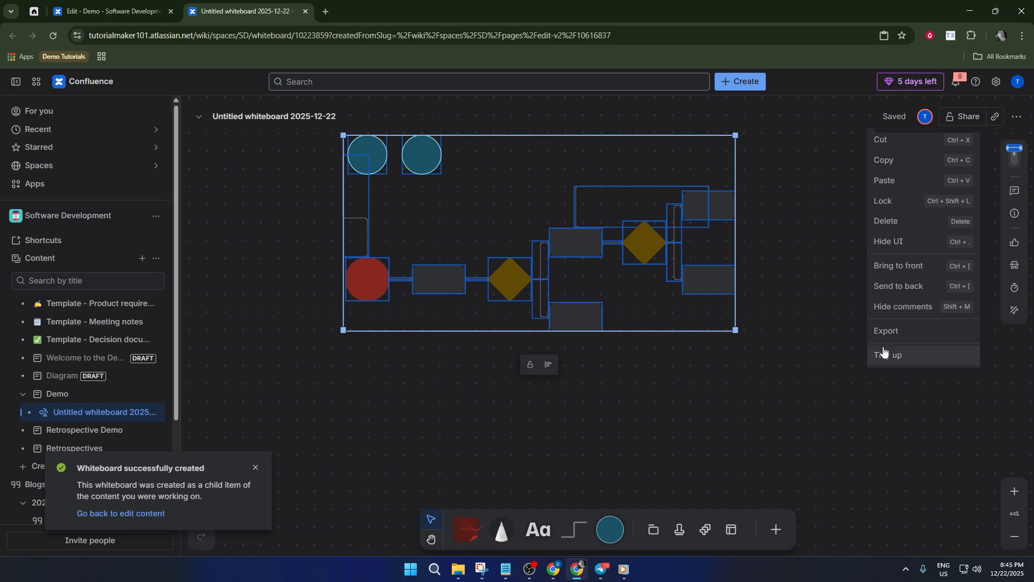